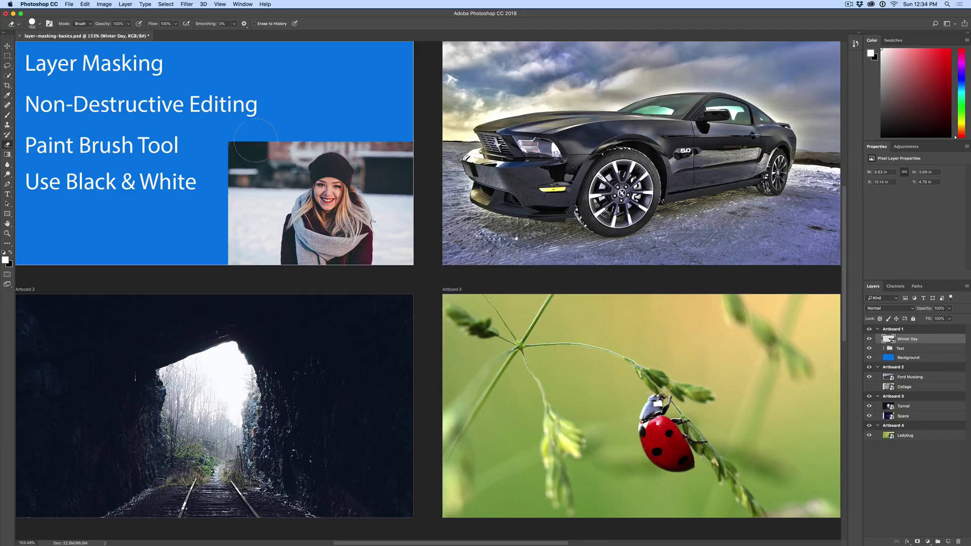
# Undo a trial erase on the Winter Day photo, then add a white layer mask instead.
pyautogui.moveTo(252, 151)
pyautogui.mouseDown()
pyautogui.moveTo(242, 186)
pyautogui.moveTo(231, 147)
pyautogui.mouseUp()
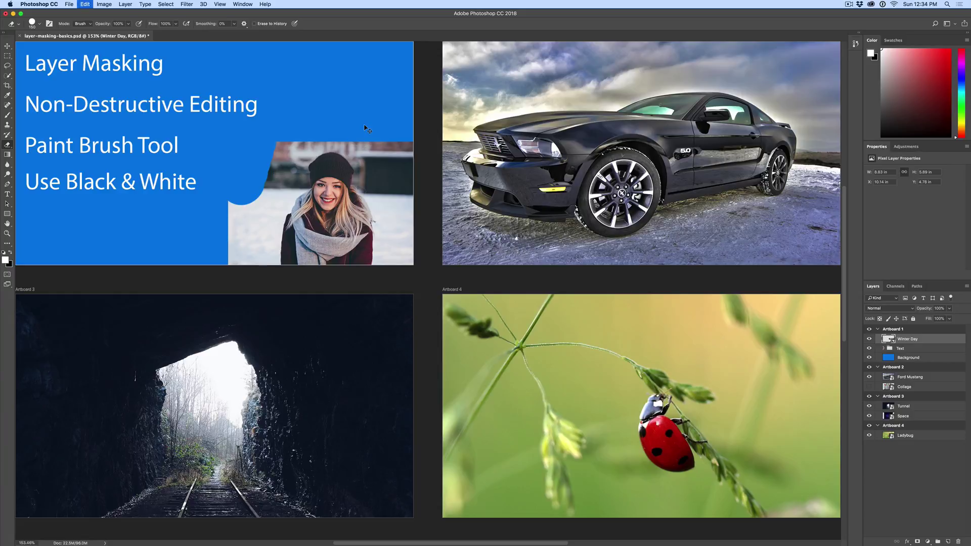
pyautogui.press('super+z')
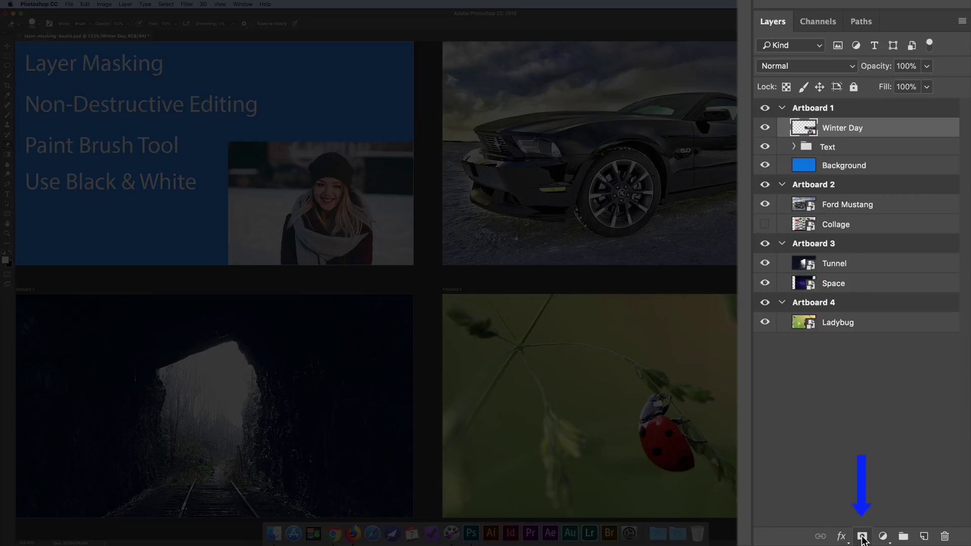
pyautogui.click(863, 536)
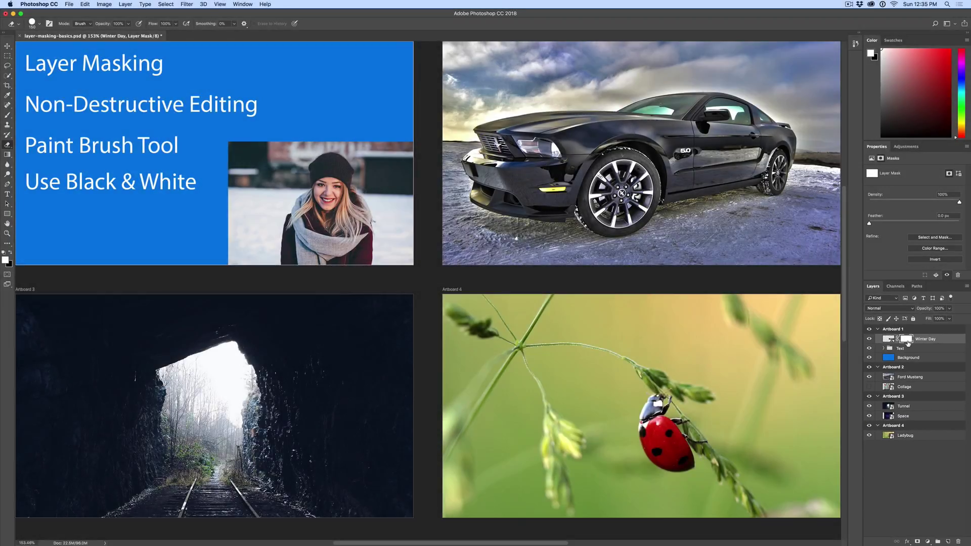
# Set the Brush tool to about 44 px and make black the foreground colour.
pyautogui.press('b')
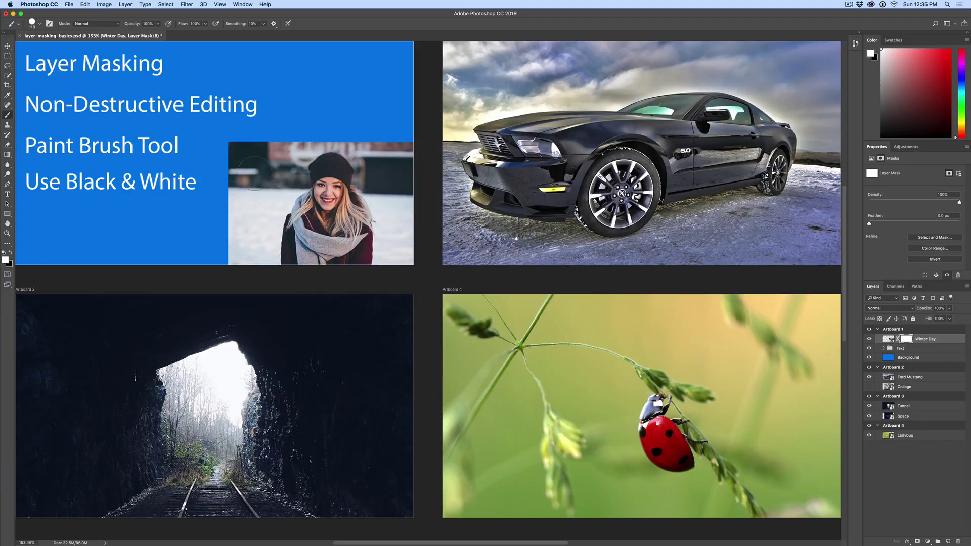
pyautogui.rightClick(255, 175)
pyautogui.moveTo(323, 192); pyautogui.dragTo(309, 192)
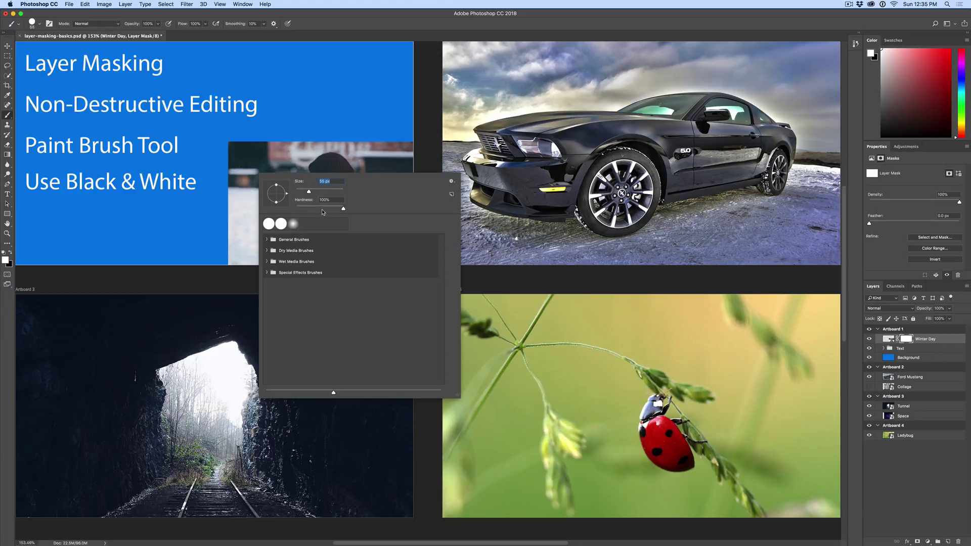
pyautogui.press('Return')
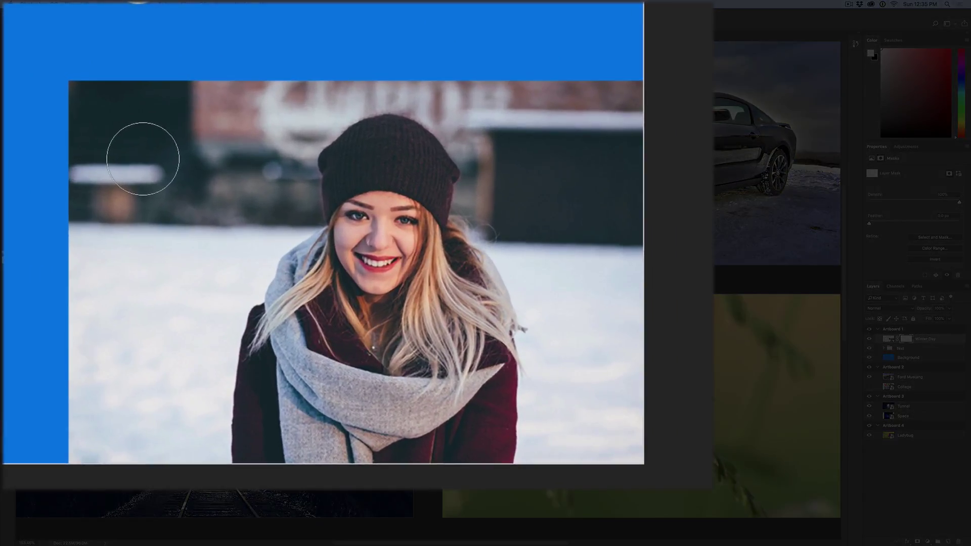
pyautogui.press(']')
pyautogui.press(']')
pyautogui.press(']')
pyautogui.press(']')
pyautogui.press(']')
pyautogui.press(']')
pyautogui.press(']')
pyautogui.press(']')
pyautogui.press(']')
pyautogui.press(']')
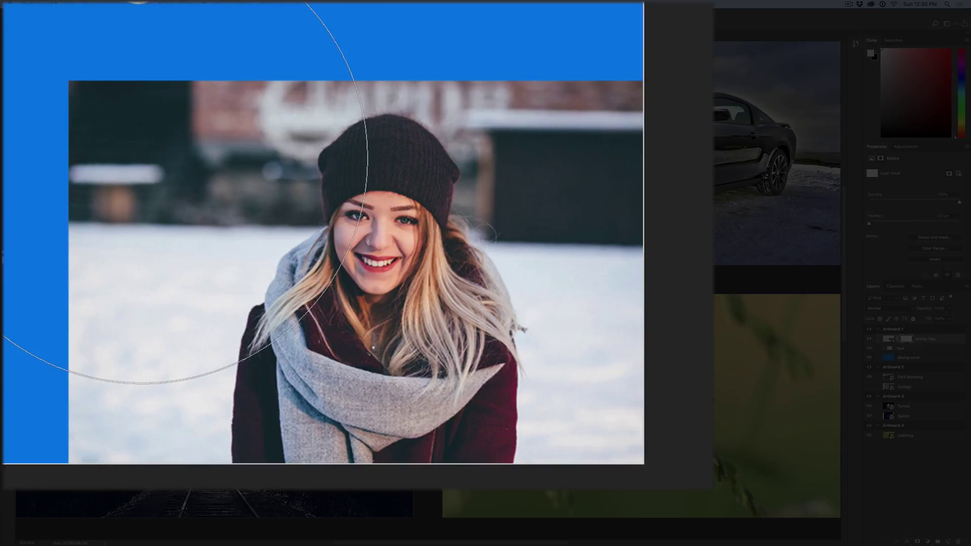
pyautogui.press('[')
pyautogui.press('[')
pyautogui.press('[')
pyautogui.press('[')
pyautogui.press('[')
pyautogui.press('[')
pyautogui.press('[')
pyautogui.press('[')
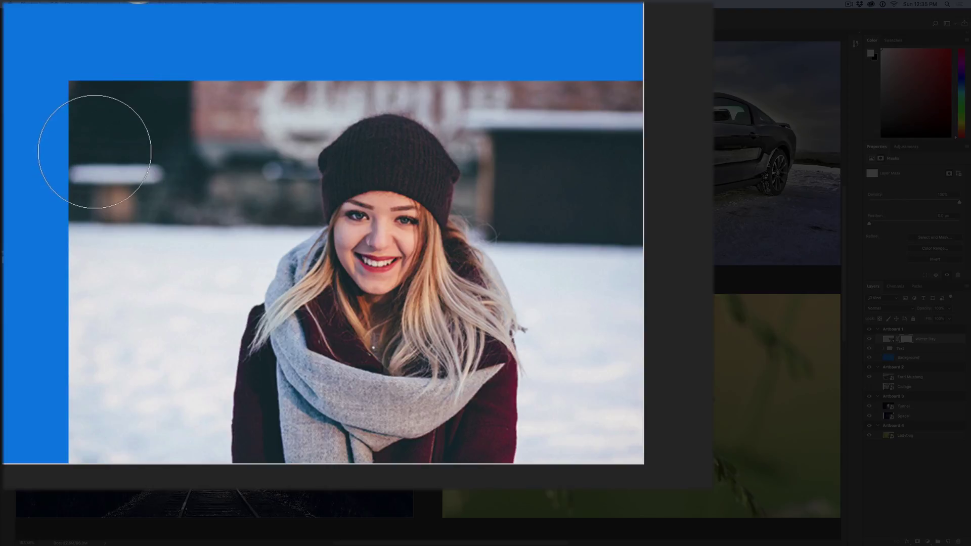
pyautogui.press('x')
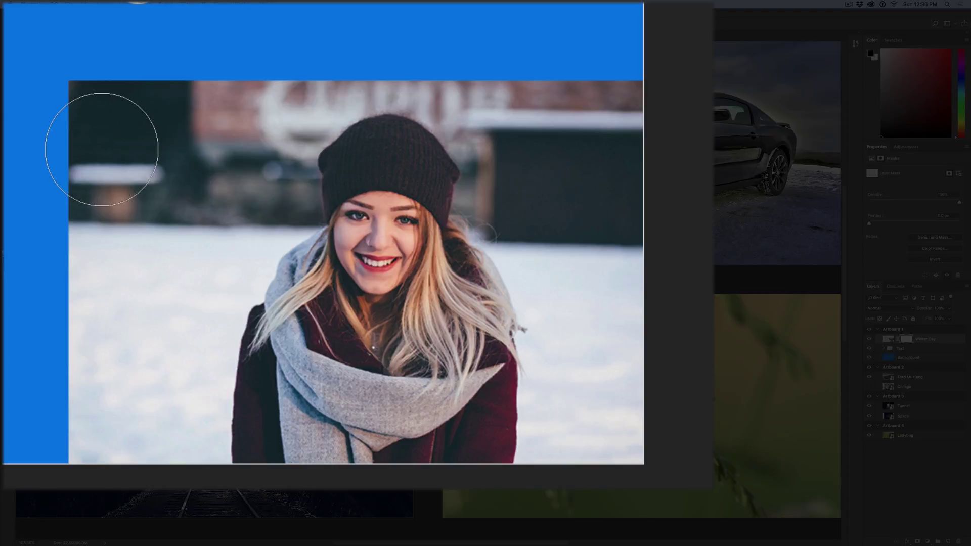
# Paint black on the Winter Day mask to hide the background, restoring the scarf and top-right building in white.
pyautogui.moveTo(101, 149)
pyautogui.mouseDown()
pyautogui.moveTo(94, 237)
pyautogui.moveTo(79, 144)
pyautogui.moveTo(87, 139)
pyautogui.moveTo(109, 166)
pyautogui.moveTo(178, 65)
pyautogui.moveTo(175, 187)
pyautogui.moveTo(199, 141)
pyautogui.moveTo(171, 152)
pyautogui.moveTo(87, 368)
pyautogui.moveTo(73, 289)
pyautogui.moveTo(83, 499)
pyautogui.moveTo(112, 234)
pyautogui.moveTo(186, 118)
pyautogui.moveTo(269, 36)
pyautogui.moveTo(632, 200)
pyautogui.moveTo(626, 30)
pyautogui.moveTo(645, 144)
pyautogui.moveTo(644, 285)
pyautogui.moveTo(645, 269)
pyautogui.moveTo(632, 514)
pyautogui.moveTo(100, 485)
pyautogui.moveTo(123, 365)
pyautogui.moveTo(141, 440)
pyautogui.moveTo(131, 284)
pyautogui.moveTo(115, 498)
pyautogui.moveTo(133, 504)
pyautogui.moveTo(266, 395)
pyautogui.moveTo(92, 437)
pyautogui.mouseUp()
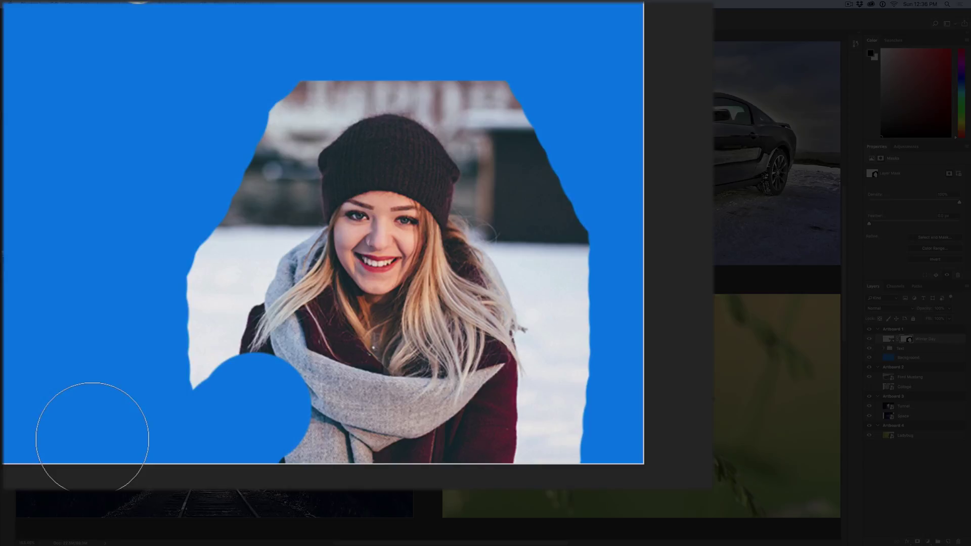
pyautogui.press('x')
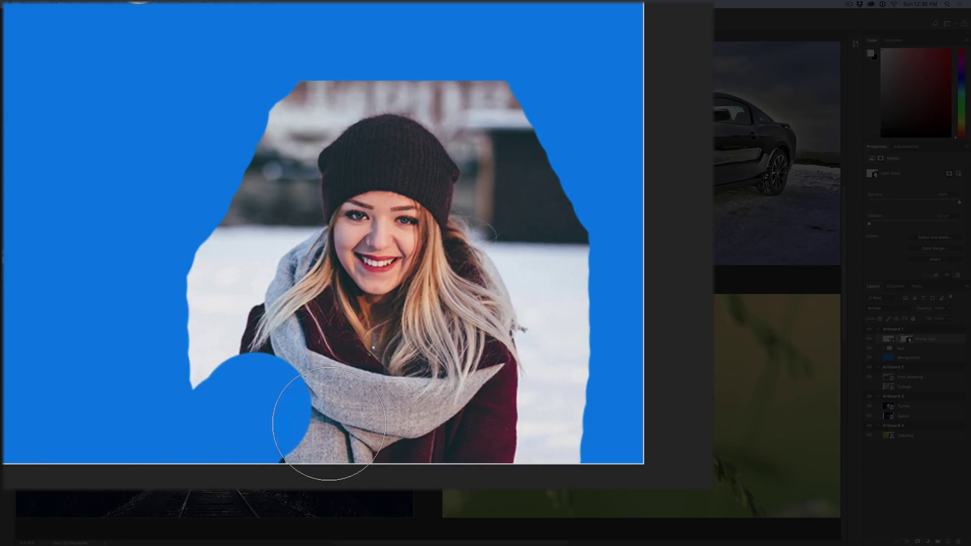
pyautogui.moveTo(321, 412)
pyautogui.mouseDown()
pyautogui.moveTo(306, 340)
pyautogui.moveTo(321, 433)
pyautogui.moveTo(292, 344)
pyautogui.moveTo(327, 453)
pyautogui.moveTo(300, 403)
pyautogui.moveTo(294, 349)
pyautogui.moveTo(305, 455)
pyautogui.moveTo(290, 344)
pyautogui.moveTo(297, 462)
pyautogui.moveTo(275, 377)
pyautogui.moveTo(297, 449)
pyautogui.moveTo(275, 397)
pyautogui.moveTo(275, 437)
pyautogui.mouseUp()
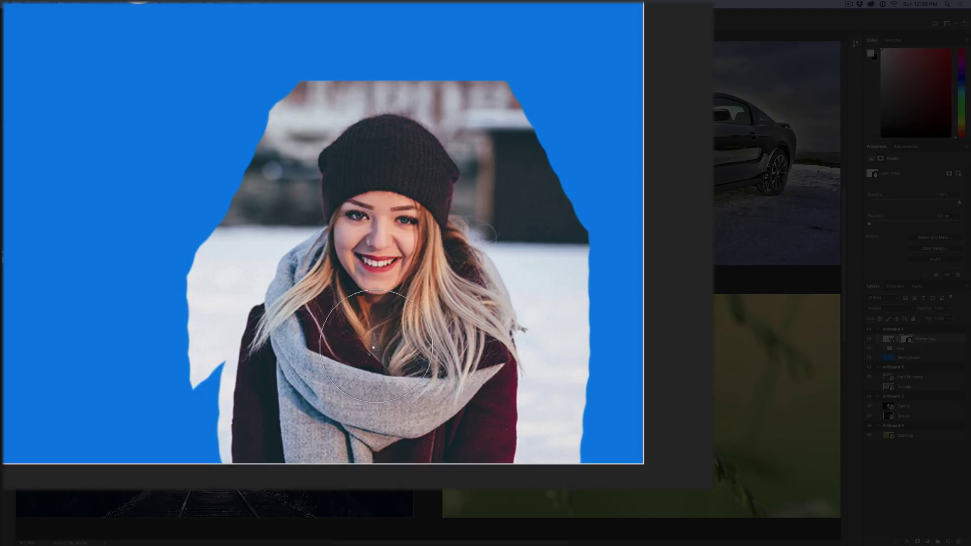
pyautogui.moveTo(564, 52)
pyautogui.mouseDown()
pyautogui.moveTo(581, 237)
pyautogui.moveTo(548, 146)
pyautogui.moveTo(560, 187)
pyautogui.mouseUp()
pyautogui.press('x')
pyautogui.moveTo(596, 148)
pyautogui.mouseDown()
pyautogui.moveTo(581, 108)
pyautogui.moveTo(607, 323)
pyautogui.moveTo(553, 54)
pyautogui.moveTo(538, 108)
pyautogui.mouseUp()
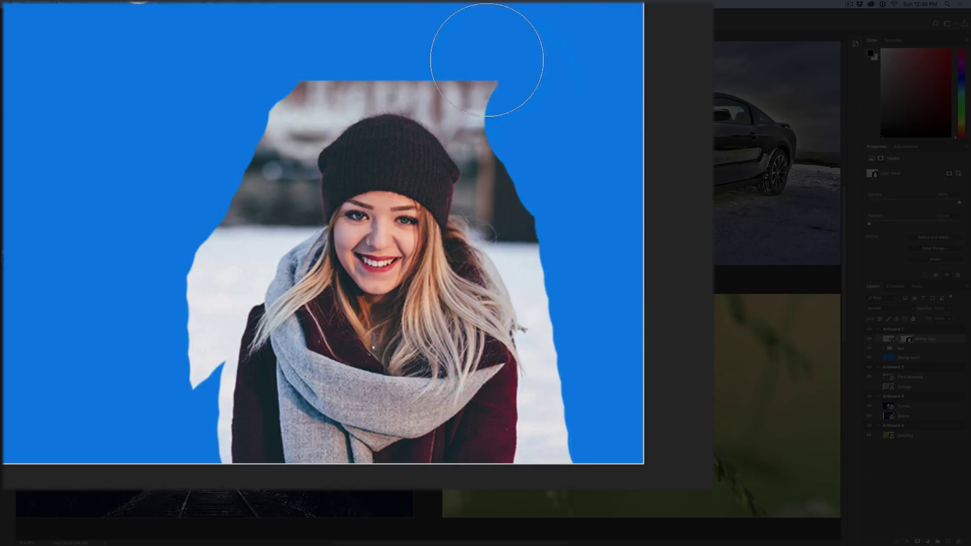
pyautogui.moveTo(477, 57)
pyautogui.mouseDown()
pyautogui.moveTo(336, 40)
pyautogui.moveTo(278, 69)
pyautogui.moveTo(213, 149)
pyautogui.moveTo(146, 340)
pyautogui.moveTo(152, 287)
pyautogui.moveTo(147, 395)
pyautogui.moveTo(160, 291)
pyautogui.moveTo(206, 175)
pyautogui.moveTo(179, 293)
pyautogui.moveTo(211, 85)
pyautogui.moveTo(338, 24)
pyautogui.moveTo(441, 14)
pyautogui.moveTo(508, 95)
pyautogui.moveTo(501, 55)
pyautogui.moveTo(585, 191)
pyautogui.moveTo(623, 375)
pyautogui.moveTo(622, 451)
pyautogui.moveTo(600, 392)
pyautogui.moveTo(572, 180)
pyautogui.moveTo(530, 100)
pyautogui.moveTo(429, 46)
pyautogui.moveTo(288, 71)
pyautogui.moveTo(225, 147)
pyautogui.moveTo(160, 361)
pyautogui.moveTo(149, 458)
pyautogui.mouseUp()
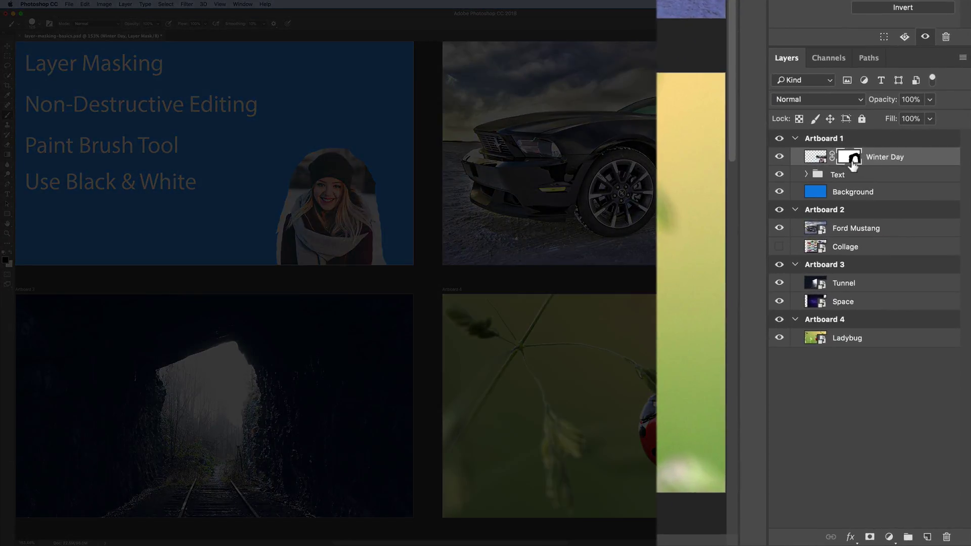
pyautogui.rightClick(854, 161)
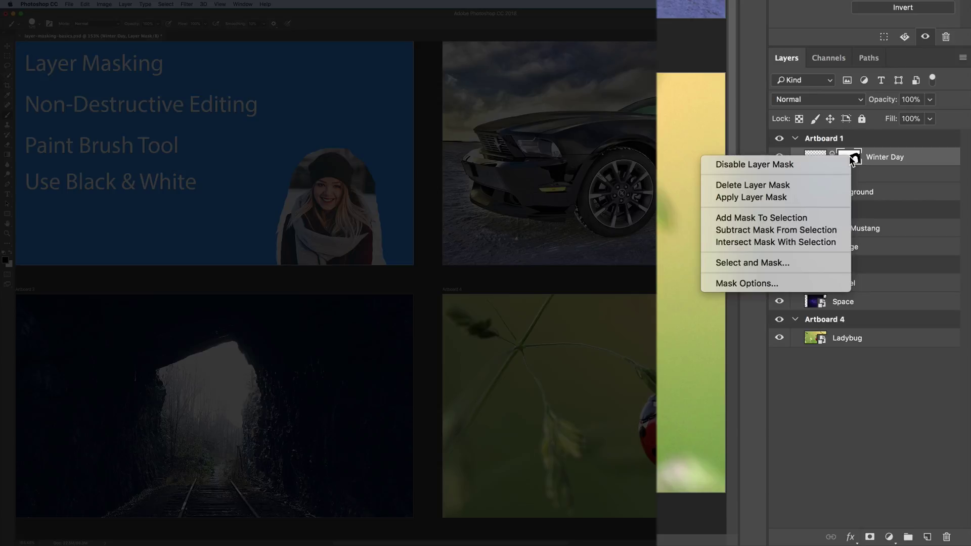
pyautogui.click(833, 165)
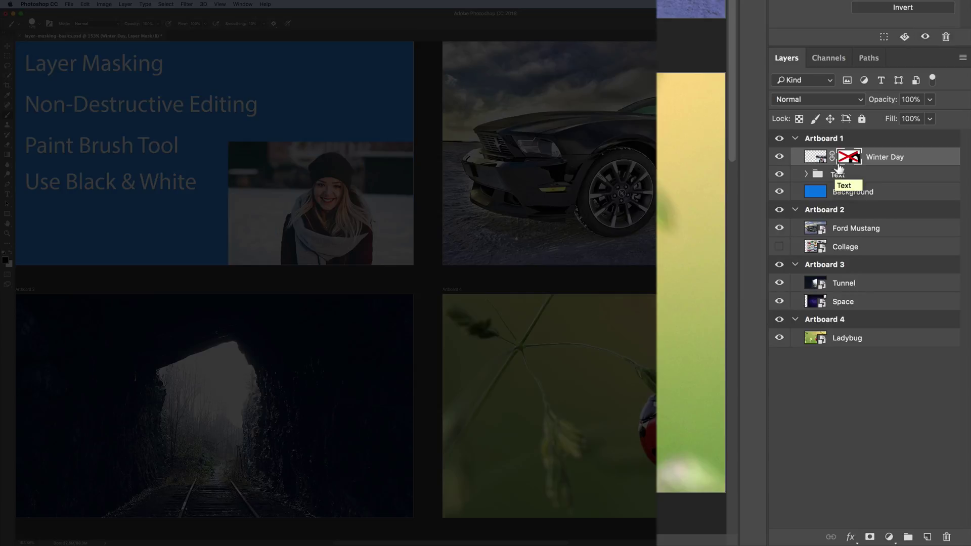
pyautogui.rightClick(849, 156)
pyautogui.click(823, 158)
pyautogui.rightClick(853, 154)
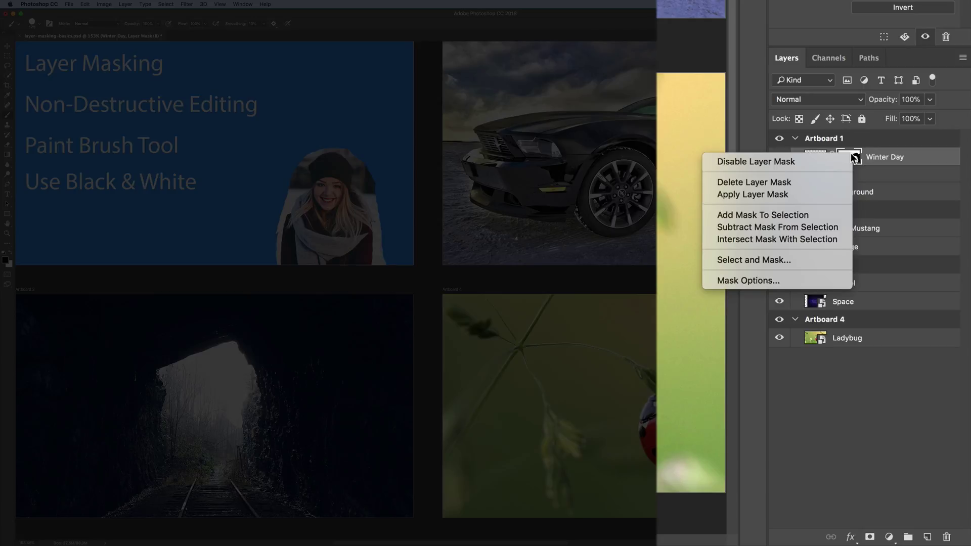
pyautogui.click(941, 429)
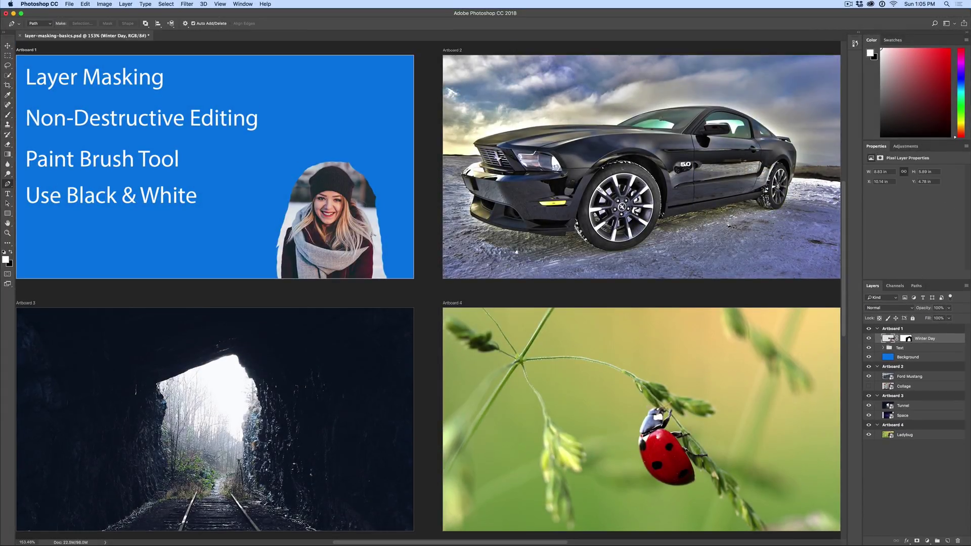
# Select the Ford Mustang layer and draw a freehand Lasso selection around the car.
pyautogui.moveTo(694, 190); pyautogui.dragTo(567, 227)
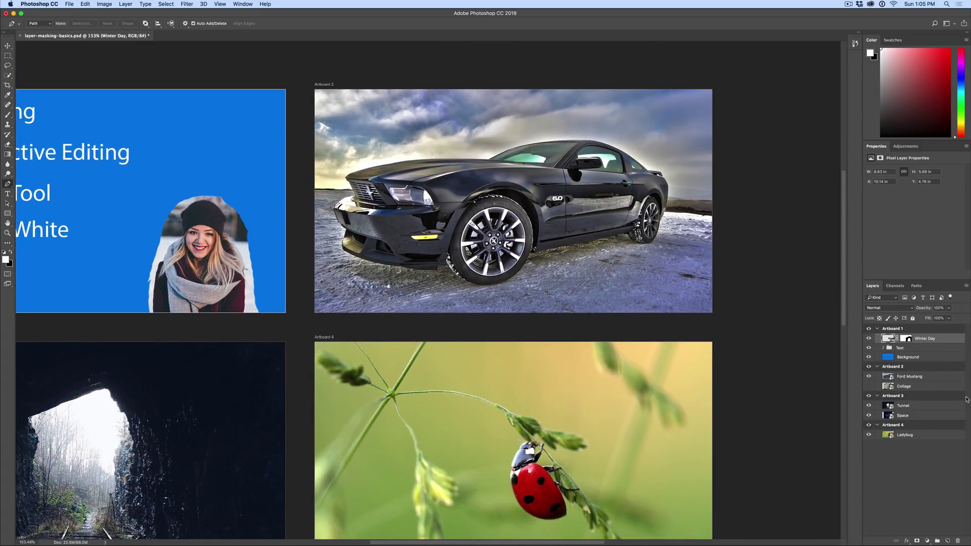
pyautogui.click(944, 380)
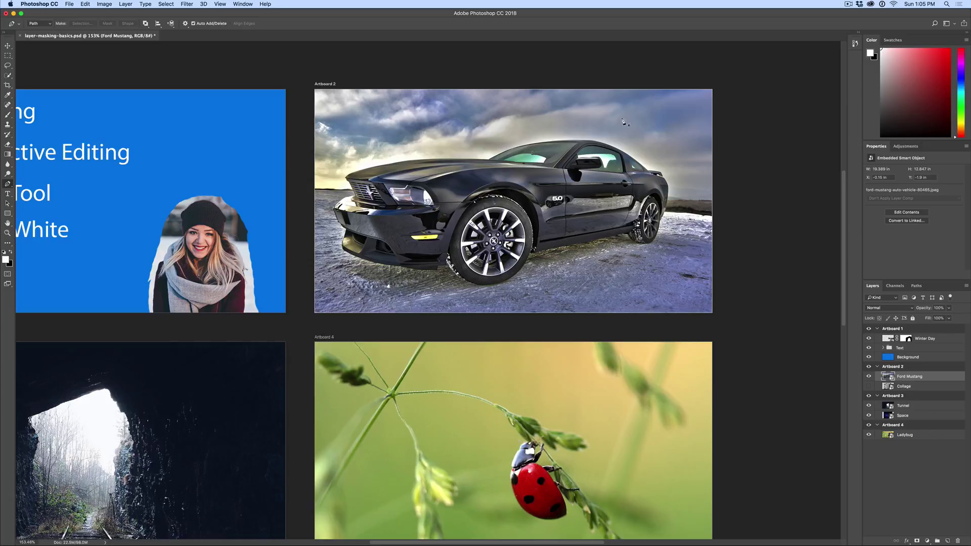
pyautogui.click(8, 65)
pyautogui.click(50, 67)
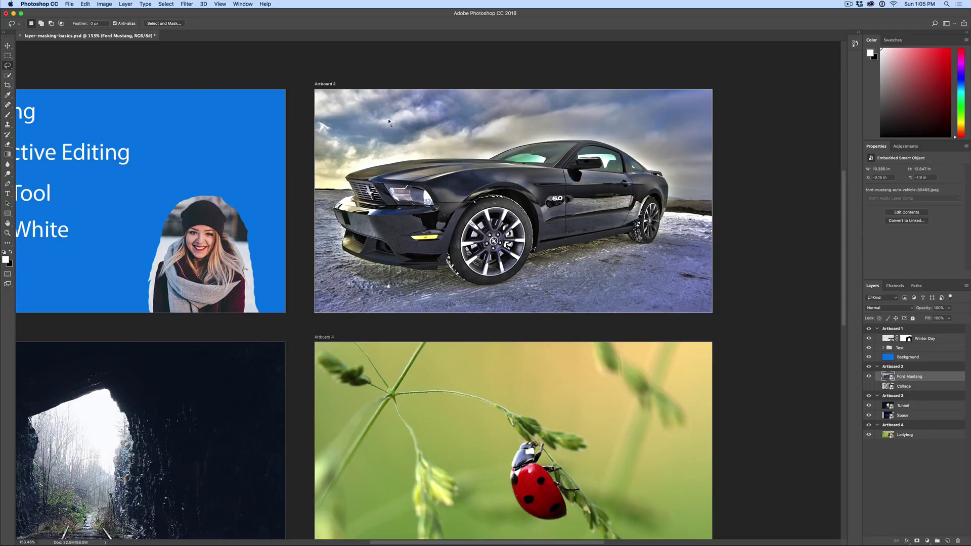
pyautogui.moveTo(358, 158)
pyautogui.mouseDown()
pyautogui.moveTo(549, 127)
pyautogui.moveTo(618, 130)
pyautogui.moveTo(665, 161)
pyautogui.moveTo(684, 226)
pyautogui.moveTo(662, 264)
pyautogui.moveTo(574, 268)
pyautogui.moveTo(518, 293)
pyautogui.moveTo(465, 299)
pyautogui.moveTo(392, 288)
pyautogui.moveTo(334, 230)
pyautogui.moveTo(325, 195)
pyautogui.moveTo(358, 160)
pyautogui.mouseUp()
# Mask the Ford Mustang layer to the selection and brush-touch the mask above the car roof.
pyautogui.click(917, 541)
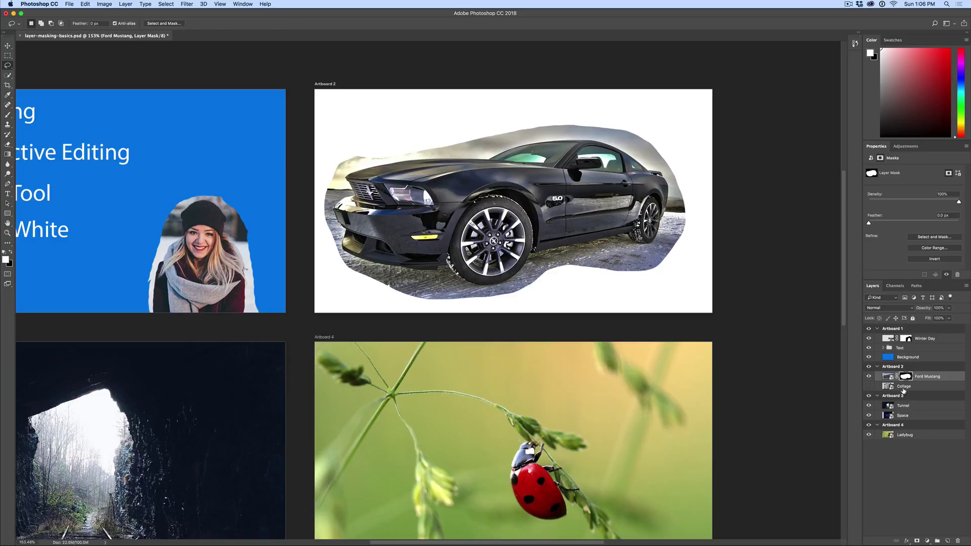
pyautogui.press('b')
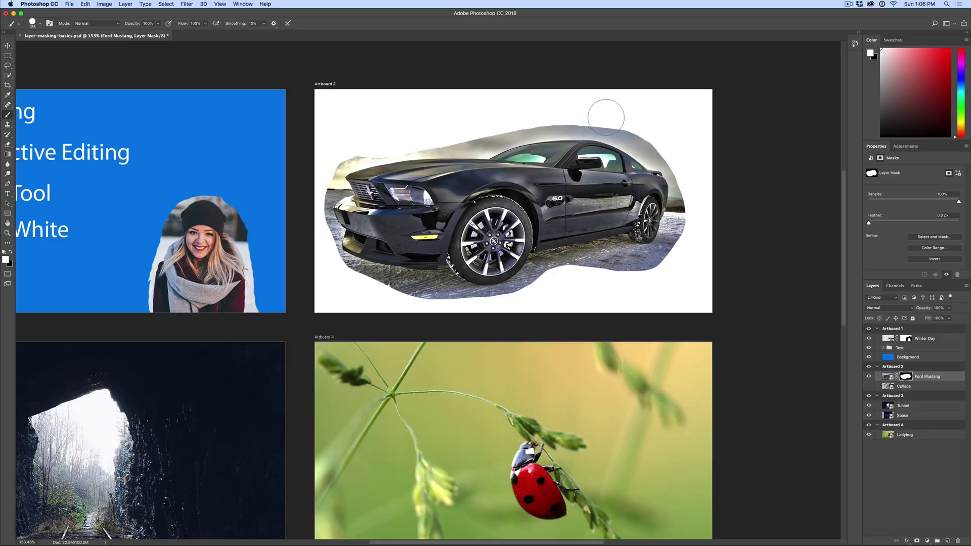
pyautogui.press('[')
pyautogui.press('[')
pyautogui.press('[')
pyautogui.moveTo(625, 118)
pyautogui.mouseDown()
pyautogui.moveTo(661, 143)
pyautogui.moveTo(630, 114)
pyautogui.moveTo(641, 134)
pyautogui.moveTo(623, 120)
pyautogui.moveTo(658, 144)
pyautogui.moveTo(666, 134)
pyautogui.moveTo(619, 115)
pyautogui.moveTo(678, 182)
pyautogui.moveTo(675, 238)
pyautogui.moveTo(660, 252)
pyautogui.moveTo(564, 275)
pyautogui.moveTo(673, 279)
pyautogui.moveTo(635, 261)
pyautogui.moveTo(590, 261)
pyautogui.moveTo(524, 294)
pyautogui.moveTo(437, 307)
pyautogui.moveTo(331, 275)
pyautogui.mouseUp()
pyautogui.press('x')
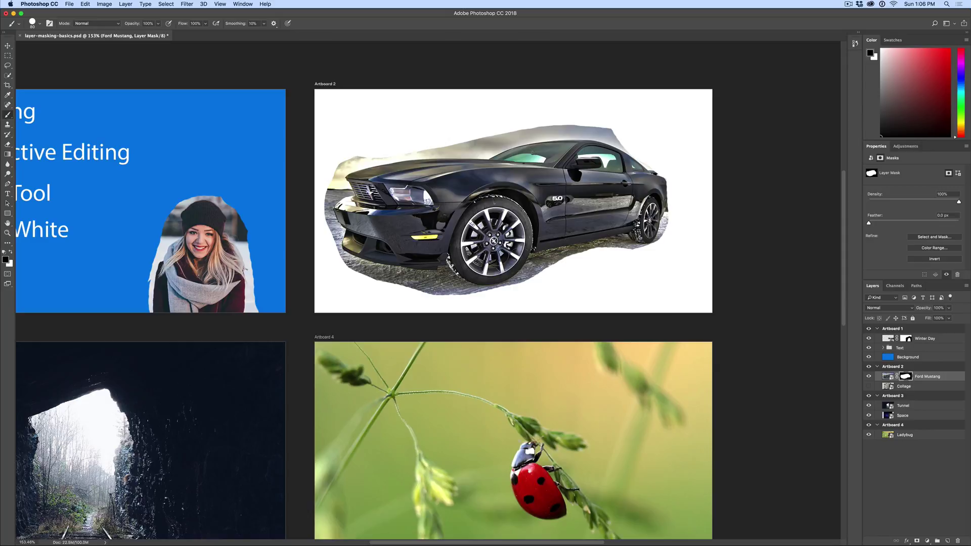
# Toggle the Ford Mustang and Collage layers' visibility to compare them, ending with Mustang shown.
pyautogui.click(869, 377)
pyautogui.click(869, 386)
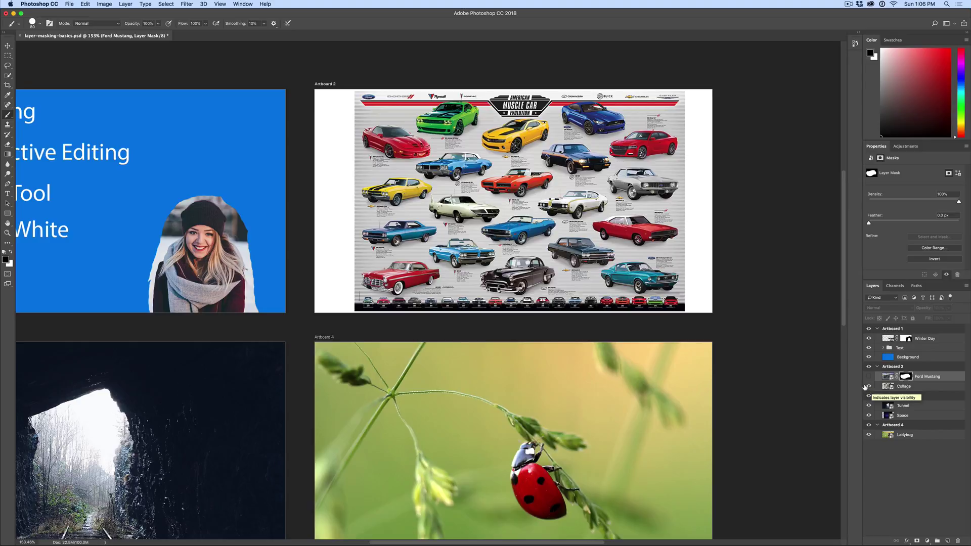
pyautogui.click(869, 387)
pyautogui.click(869, 377)
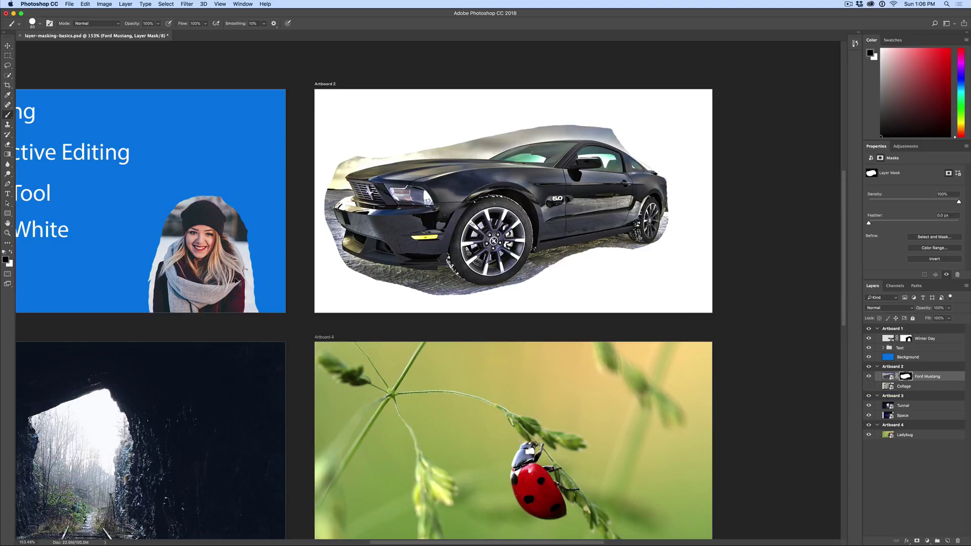
pyautogui.moveTo(394, 285); pyautogui.dragTo(655, 124)
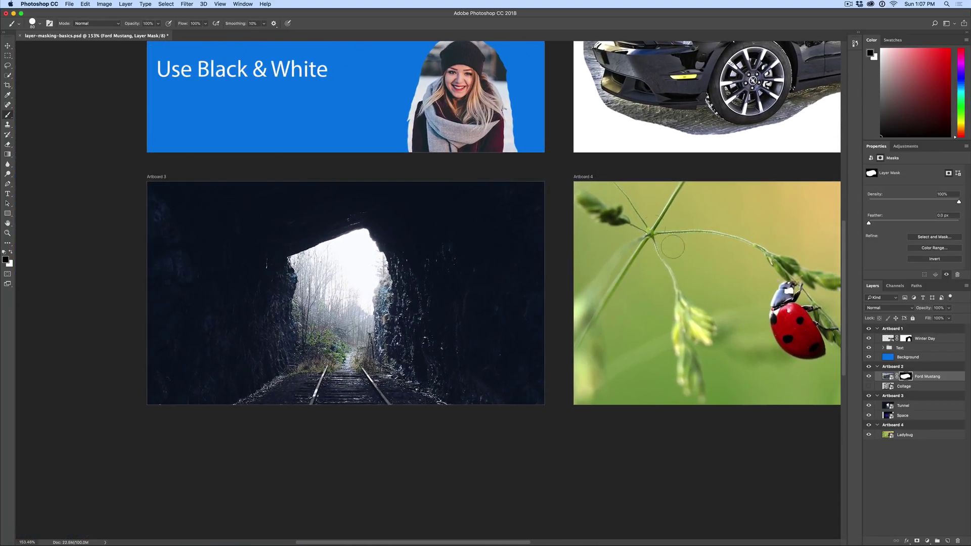
pyautogui.click(927, 407)
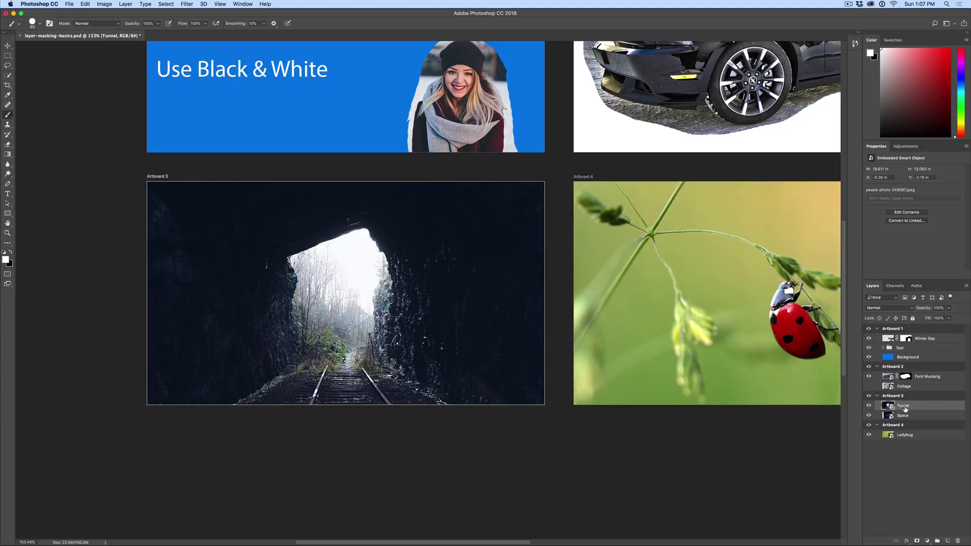
pyautogui.click(869, 406)
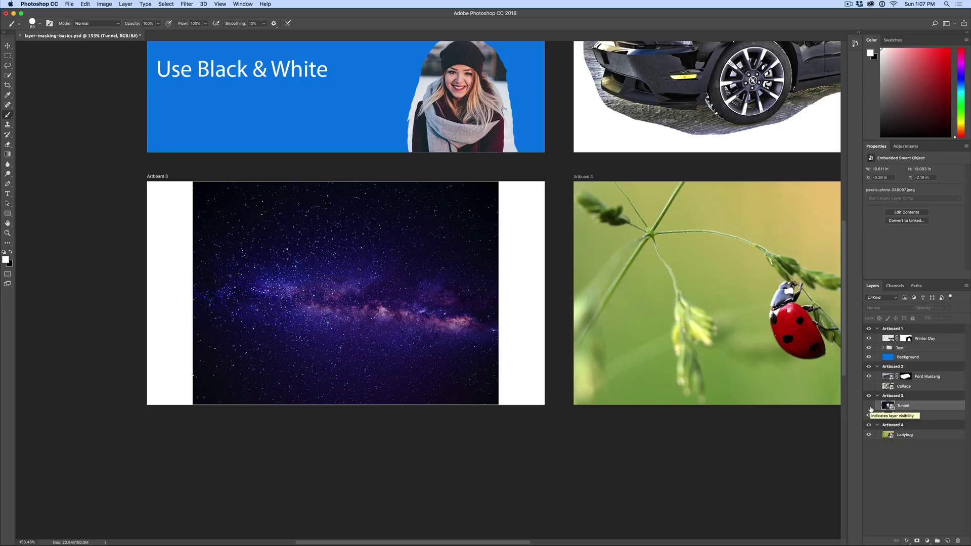
pyautogui.click(870, 407)
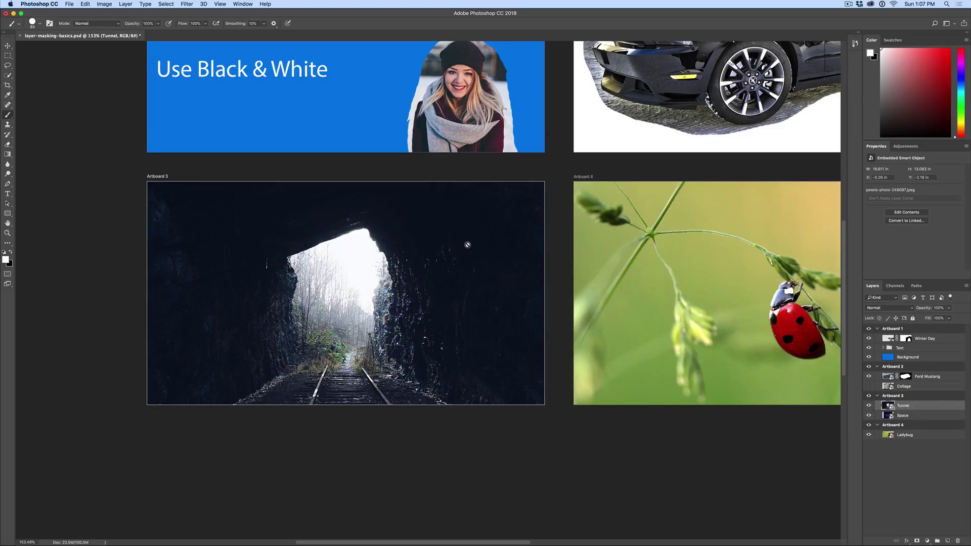
# Start a Pen path at the tunnel's lower left, up its left edge and across the arch.
pyautogui.press('p')
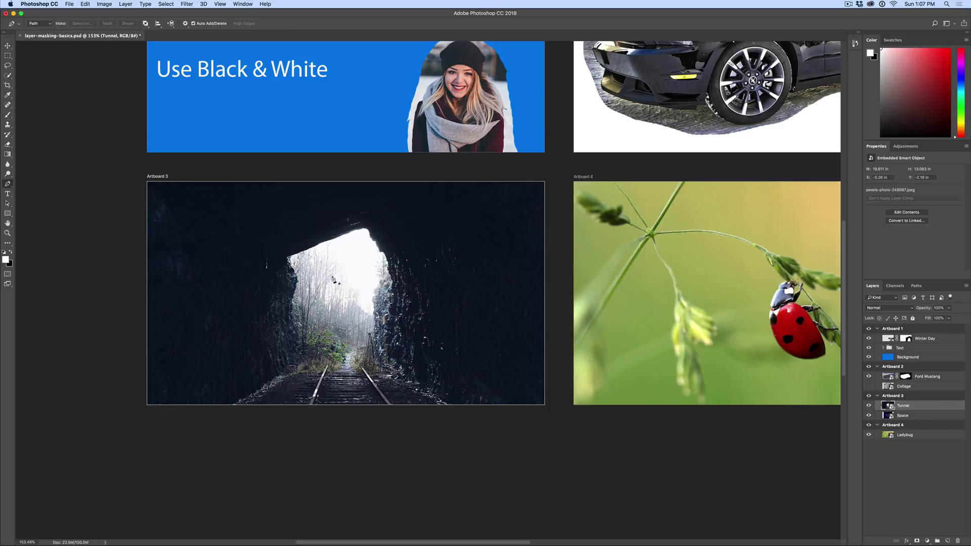
pyautogui.click(298, 362)
pyautogui.click(288, 305)
pyautogui.click(287, 268)
pyautogui.click(284, 256)
pyautogui.click(341, 231)
pyautogui.click(374, 224)
# Run the path down the right edge and along the track, close it, and choose Make Selection.
pyautogui.click(392, 258)
pyautogui.click(394, 290)
pyautogui.click(383, 329)
pyautogui.click(377, 366)
pyautogui.click(309, 368)
pyautogui.click(300, 363)
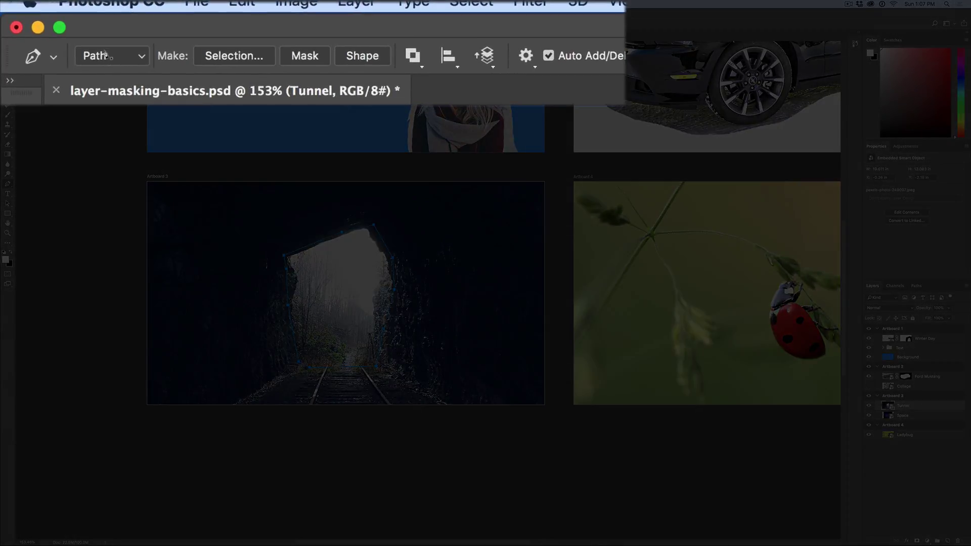
pyautogui.click(241, 57)
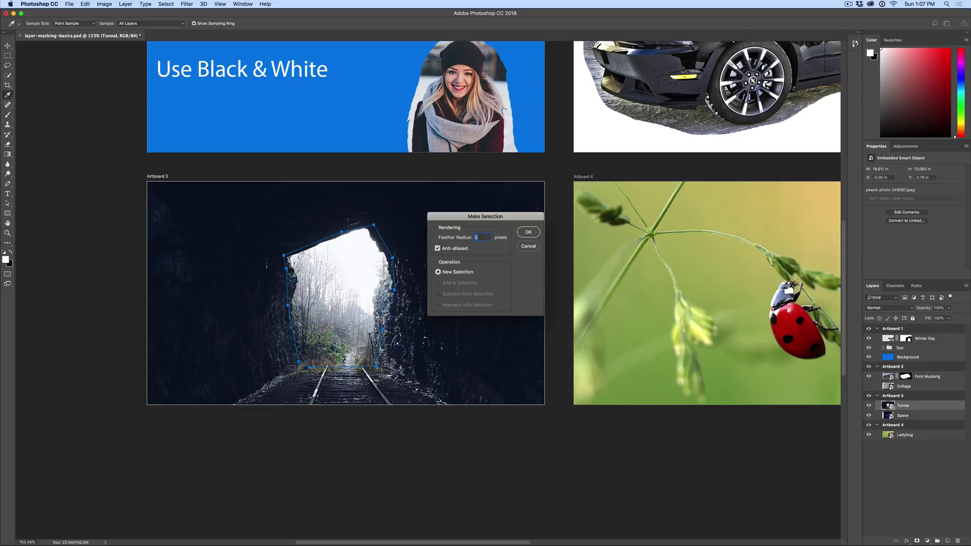
# Confirm the path selection, invert it, and add a layer mask to the Tunnel layer.
pyautogui.click(528, 233)
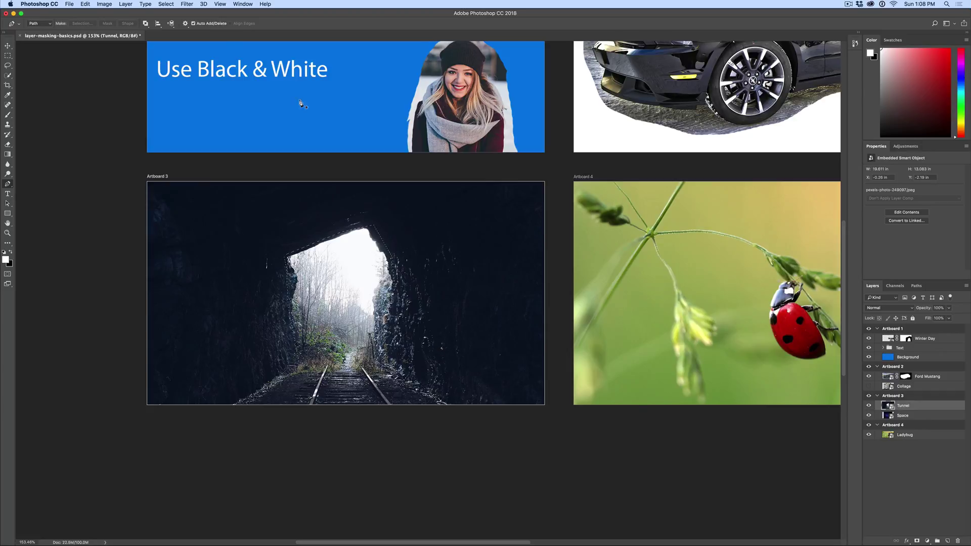
pyautogui.click(166, 4)
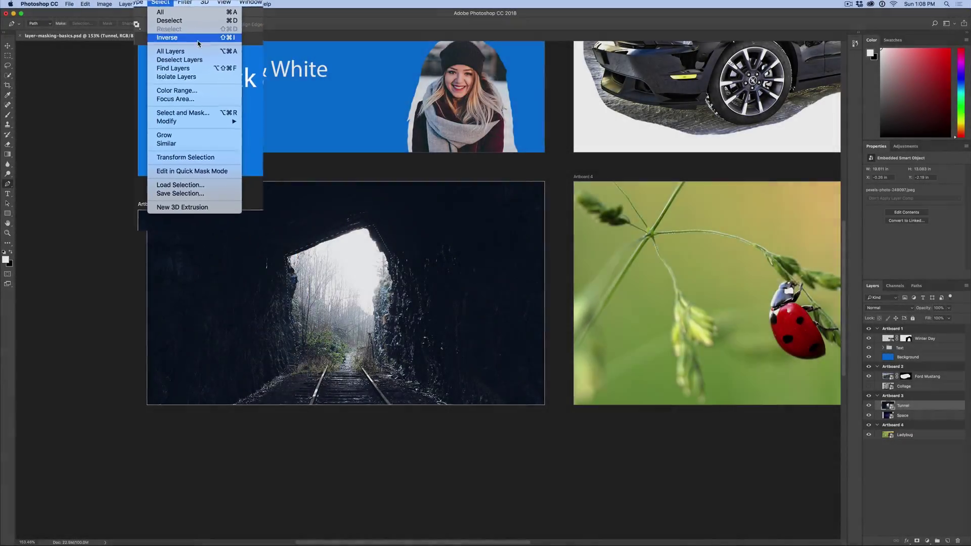
pyautogui.click(197, 40)
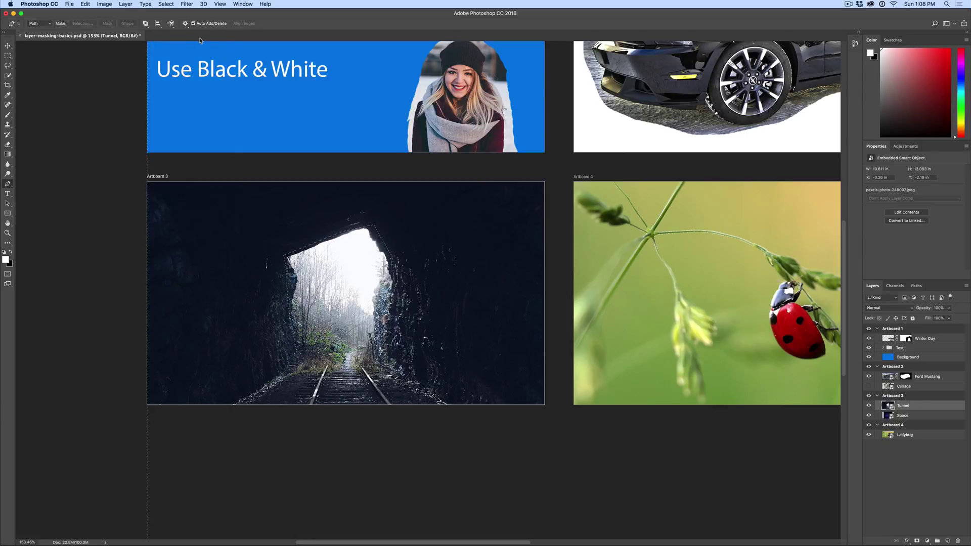
pyautogui.click(918, 541)
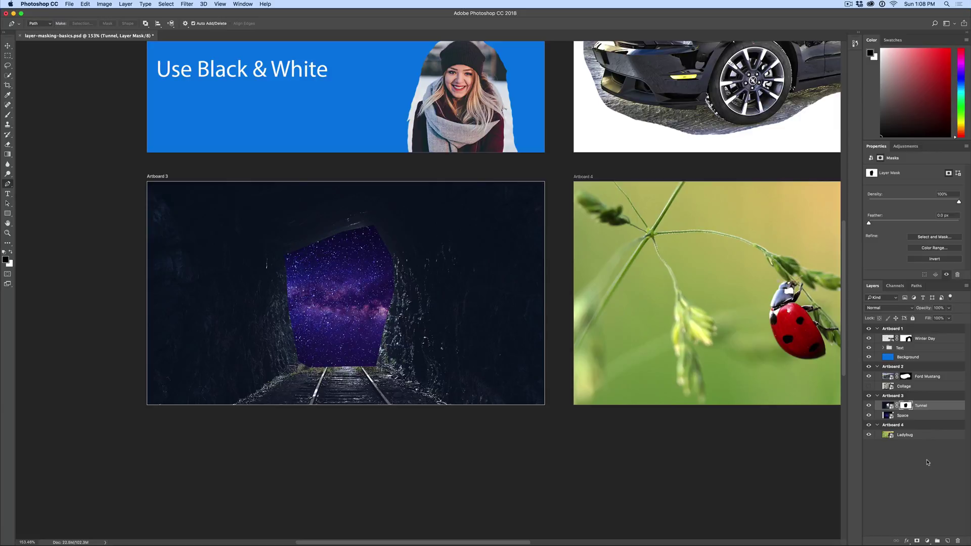
# Brush black on the Tunnel mask to widen the starry opening at its upper left.
pyautogui.press('b')
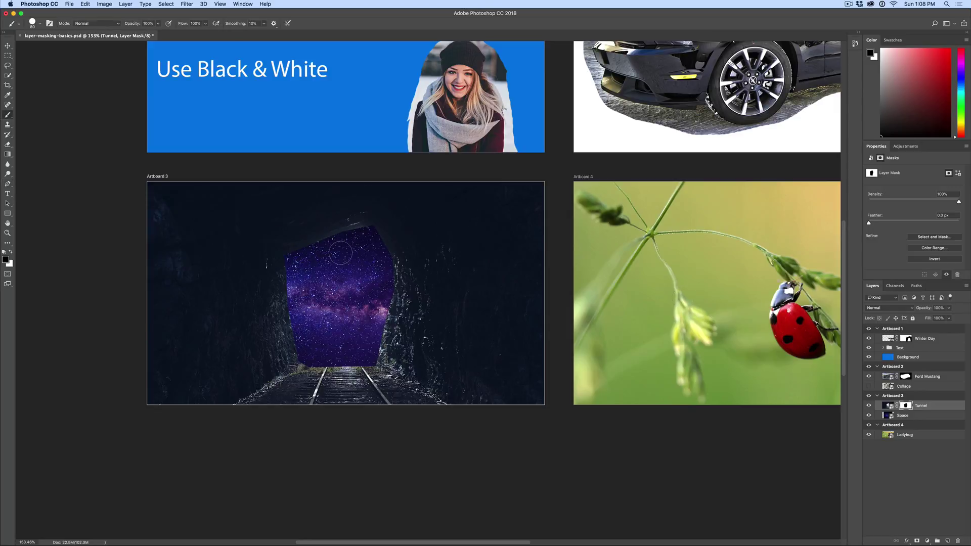
pyautogui.moveTo(301, 248)
pyautogui.mouseDown()
pyautogui.moveTo(302, 239)
pyautogui.moveTo(281, 278)
pyautogui.moveTo(296, 354)
pyautogui.moveTo(369, 362)
pyautogui.moveTo(405, 268)
pyautogui.moveTo(344, 223)
pyautogui.moveTo(275, 294)
pyautogui.mouseUp()
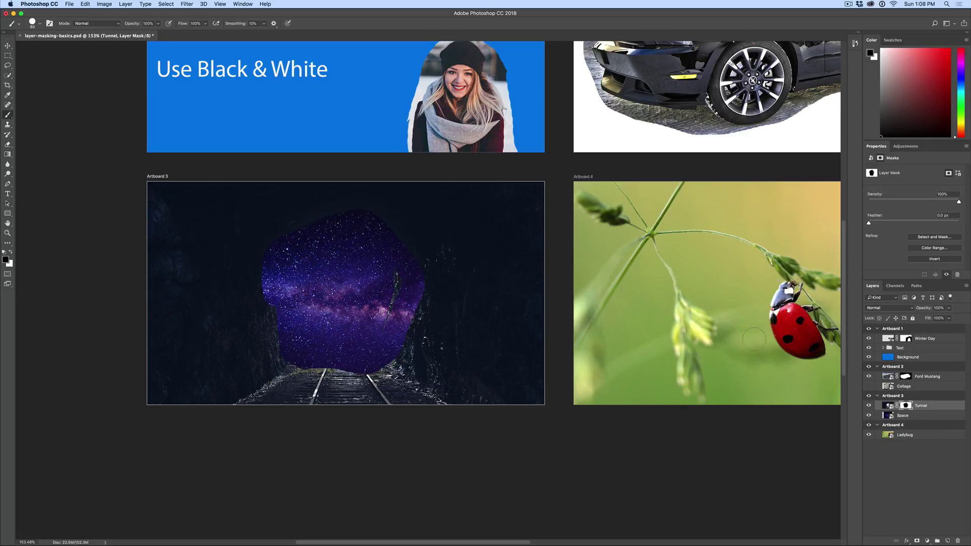
pyautogui.moveTo(562, 449); pyautogui.dragTo(375, 425)
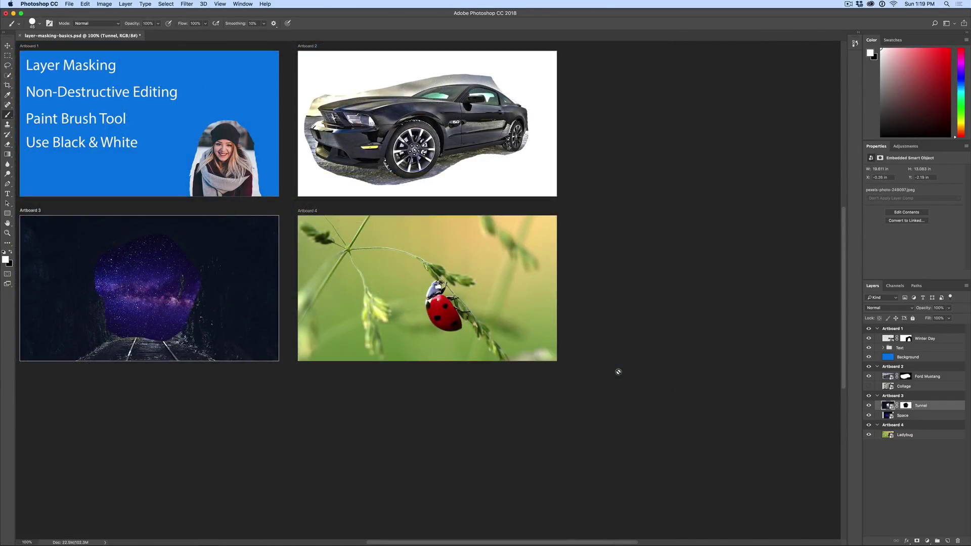
# Zoom in on the ladybug and duplicate the Ladybug layer as 'Ladybug copy'.
pyautogui.press('super+equal')
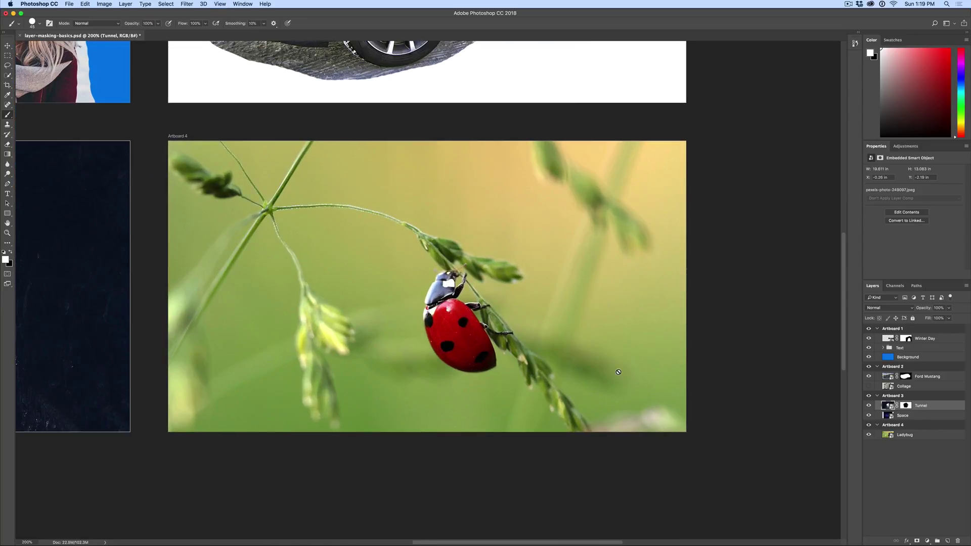
pyautogui.press('super+equal')
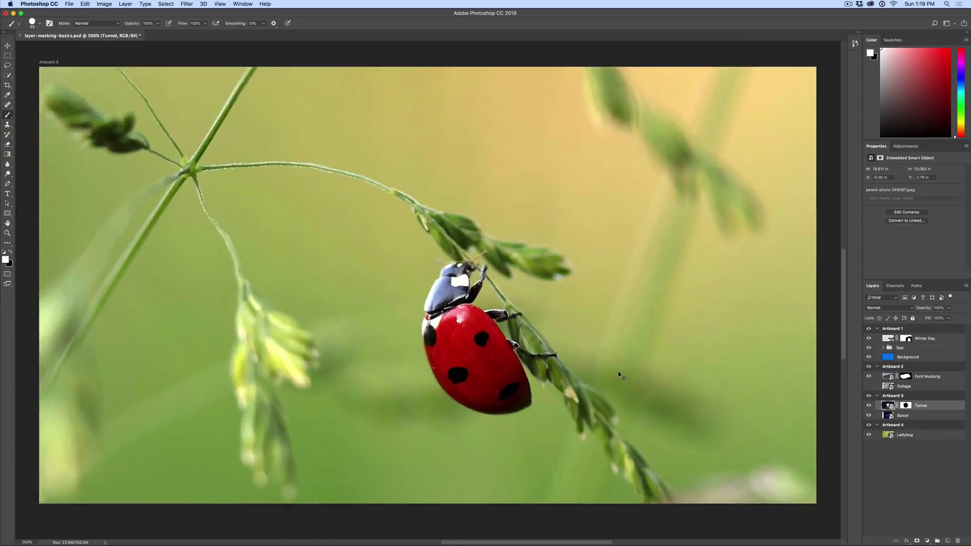
pyautogui.click(948, 438)
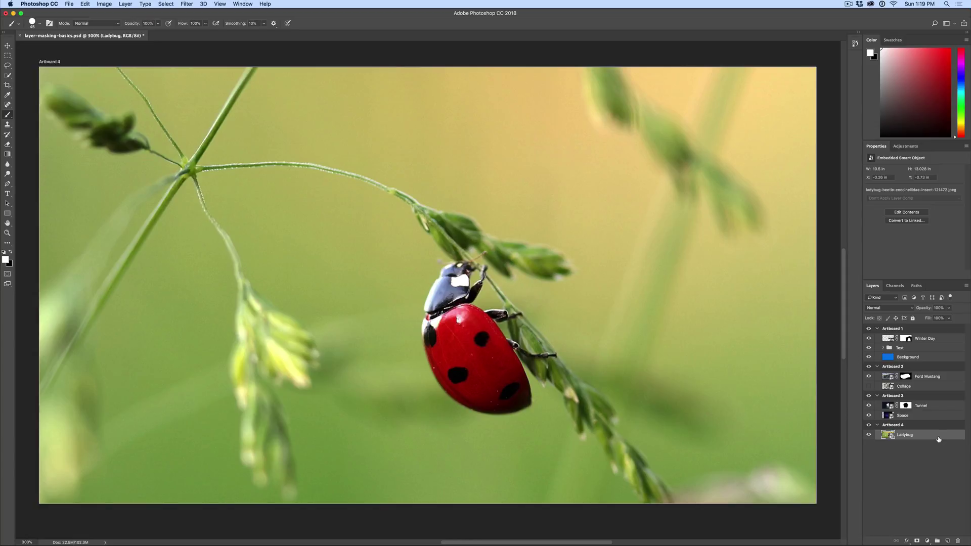
pyautogui.rightClick(939, 439)
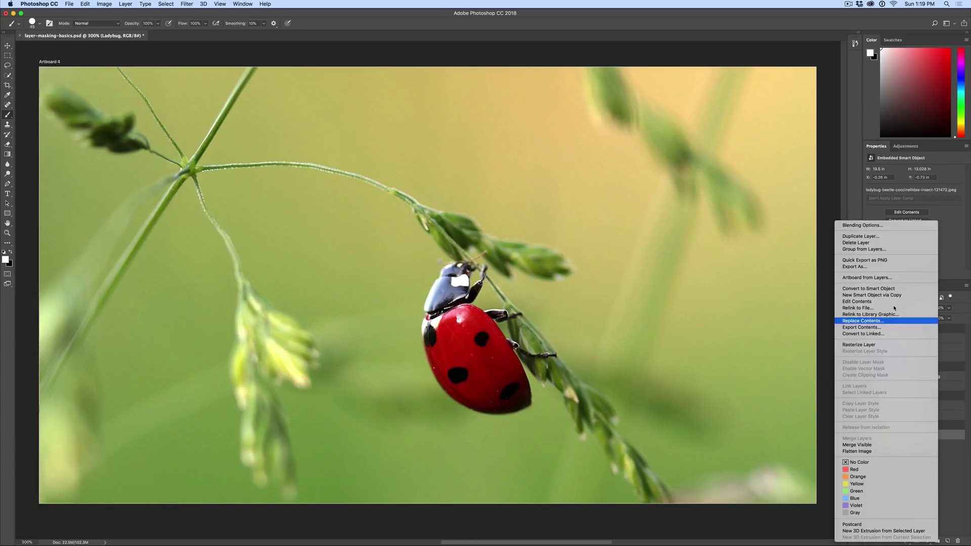
pyautogui.click(879, 237)
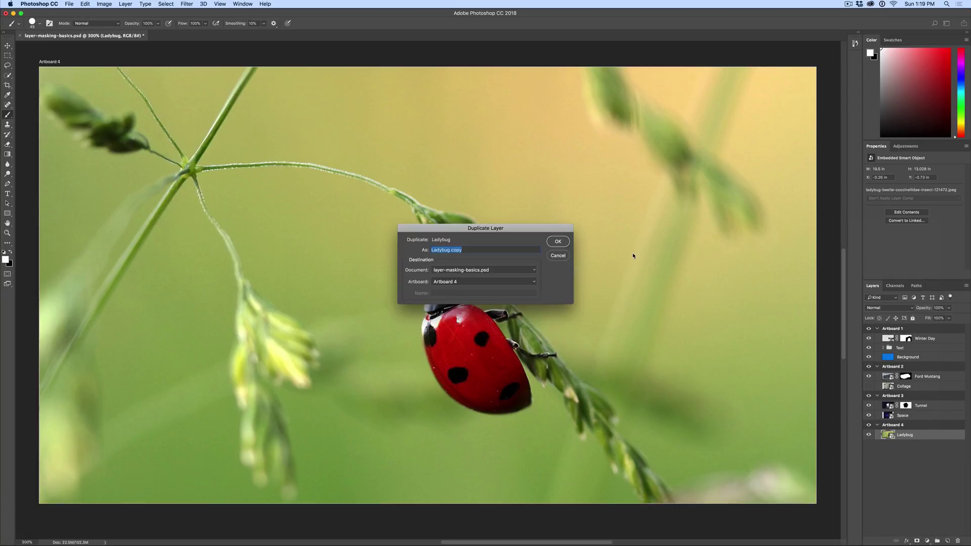
pyautogui.click(555, 241)
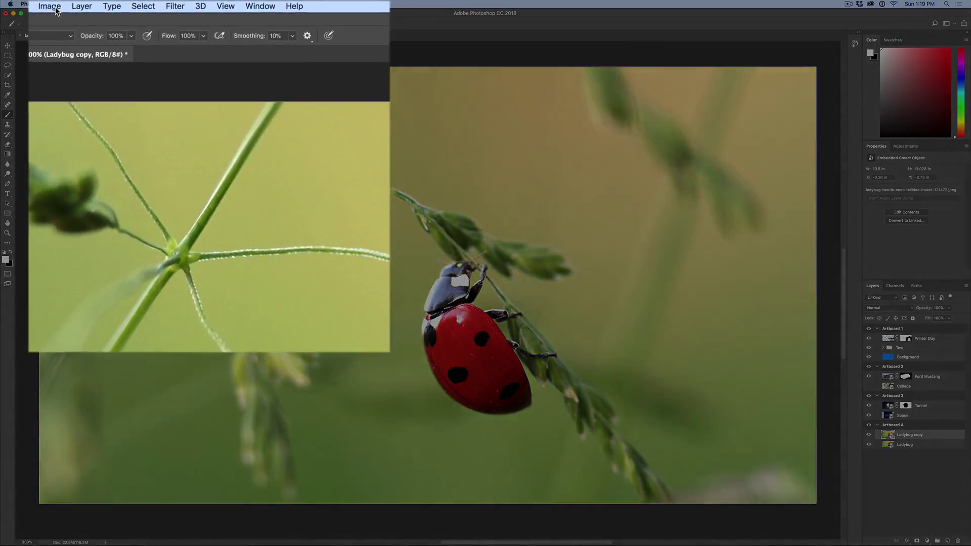
# Apply a Black & White adjustment to Ladybug copy, then toggle its visibility to compare with colour.
pyautogui.click(56, 9)
pyautogui.moveTo(68, 38)
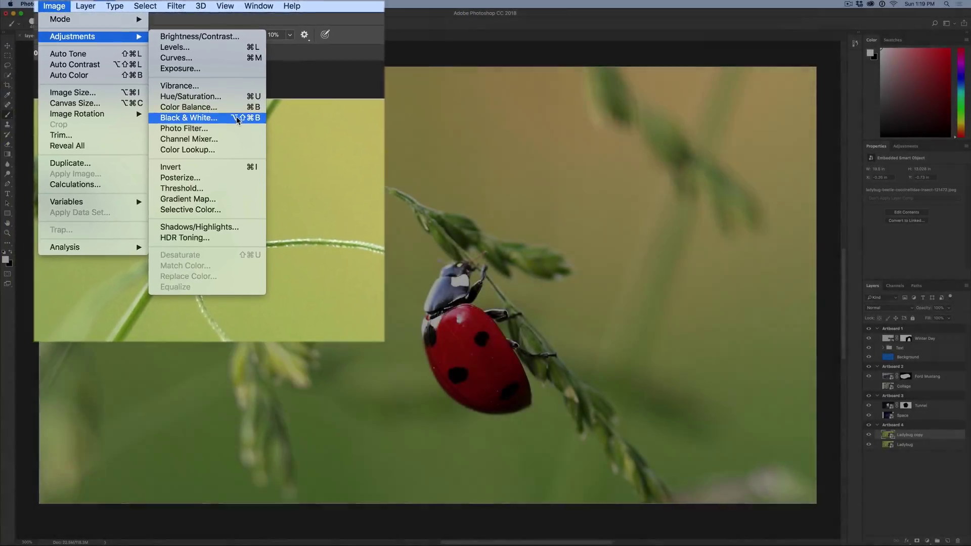
pyautogui.click(280, 163)
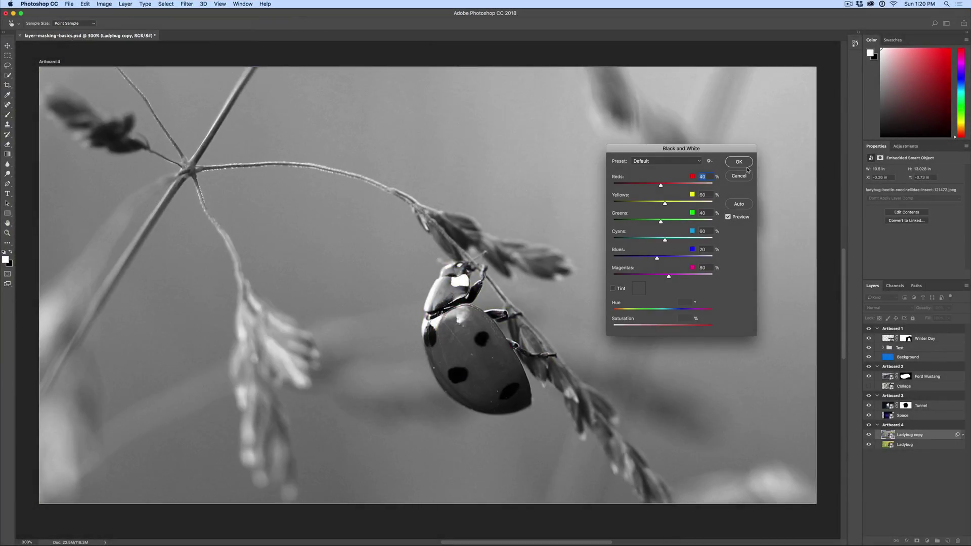
pyautogui.click(740, 162)
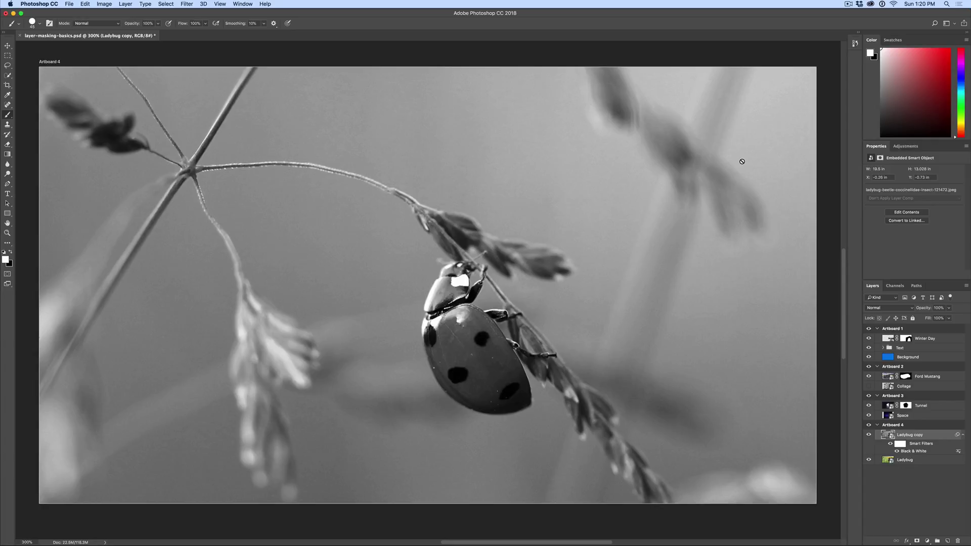
pyautogui.click(869, 436)
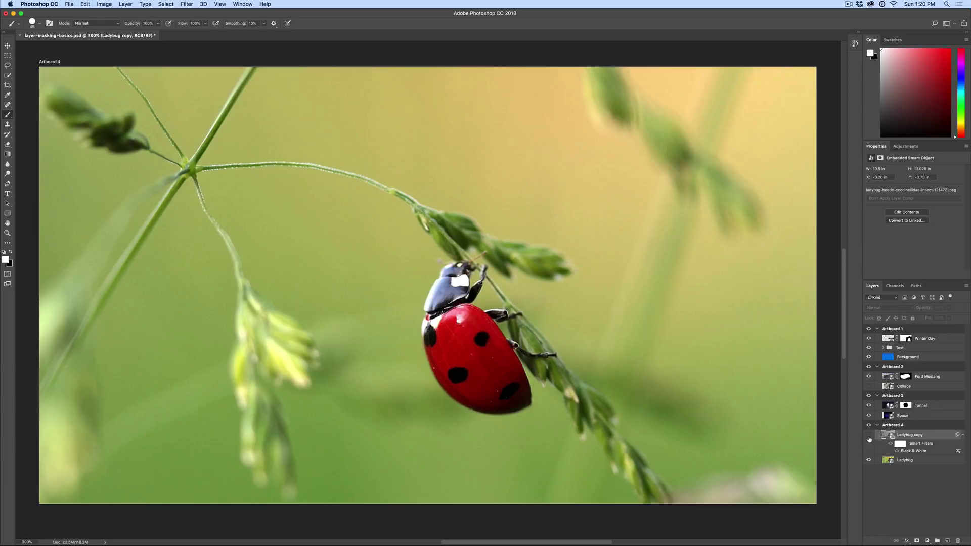
pyautogui.click(870, 437)
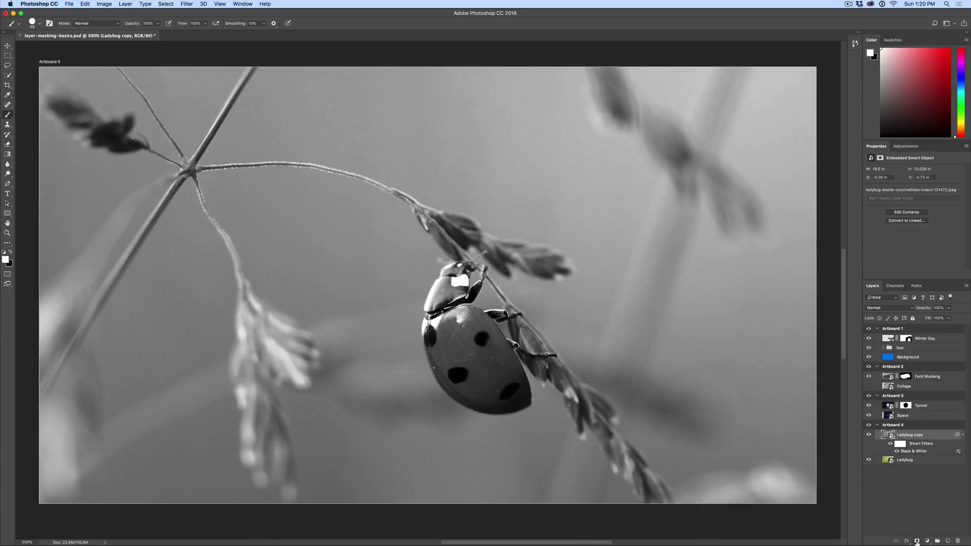
# Add a layer mask to Ladybug copy and brush black over the ladybug to restore its red colour.
pyautogui.click(917, 541)
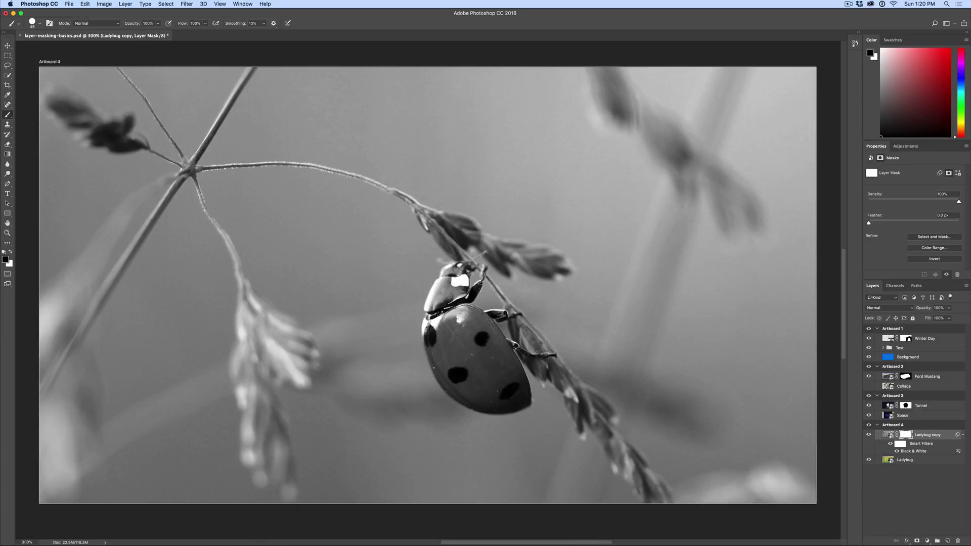
pyautogui.moveTo(460, 335)
pyautogui.mouseDown()
pyautogui.moveTo(452, 291)
pyautogui.moveTo(446, 355)
pyautogui.moveTo(437, 331)
pyautogui.moveTo(445, 366)
pyautogui.moveTo(438, 345)
pyautogui.moveTo(462, 389)
pyautogui.moveTo(519, 398)
pyautogui.moveTo(488, 355)
pyautogui.moveTo(497, 377)
pyautogui.moveTo(463, 360)
pyautogui.moveTo(514, 381)
pyautogui.moveTo(472, 320)
pyautogui.moveTo(500, 352)
pyautogui.moveTo(490, 333)
pyautogui.moveTo(519, 386)
pyautogui.moveTo(476, 332)
pyautogui.mouseUp()
pyautogui.moveTo(470, 291); pyautogui.dragTo(474, 273)
pyautogui.press('super+minus')
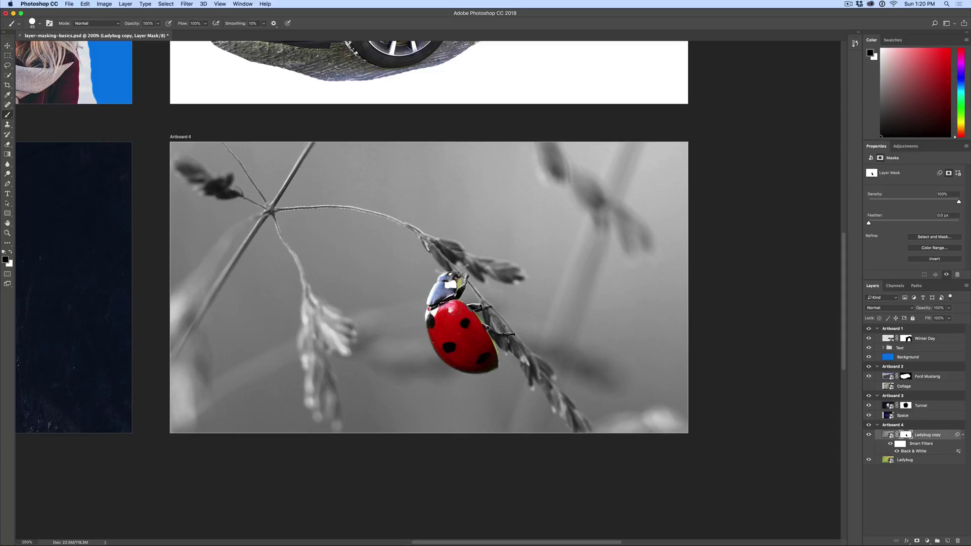
# Zoom out to 100% and pan so all four artboards sit centred in the window.
pyautogui.press('super+minus')
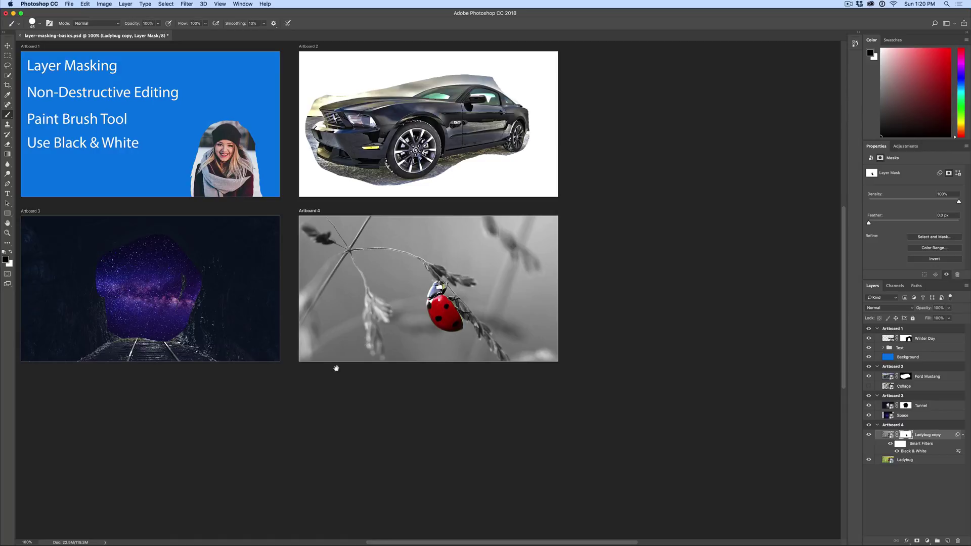
pyautogui.moveTo(257, 422); pyautogui.dragTo(380, 459)
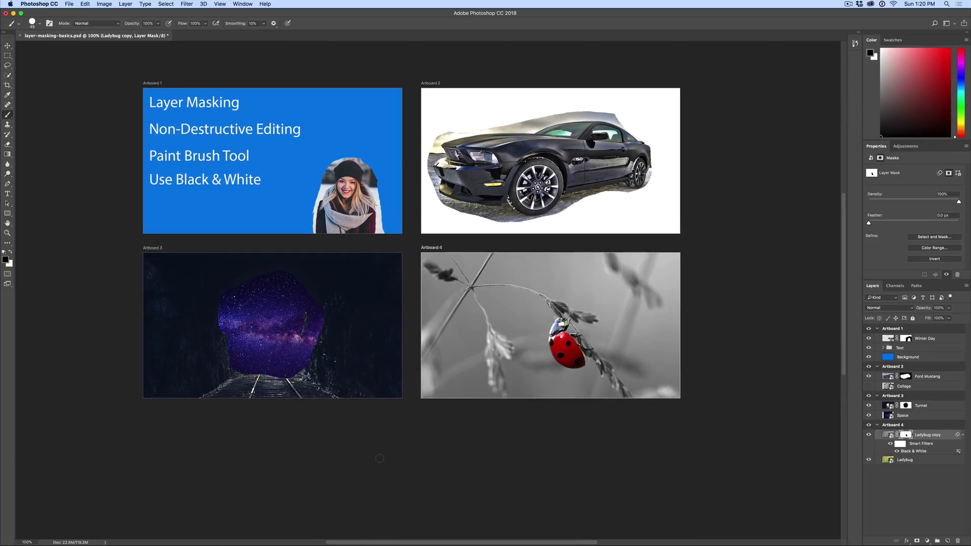